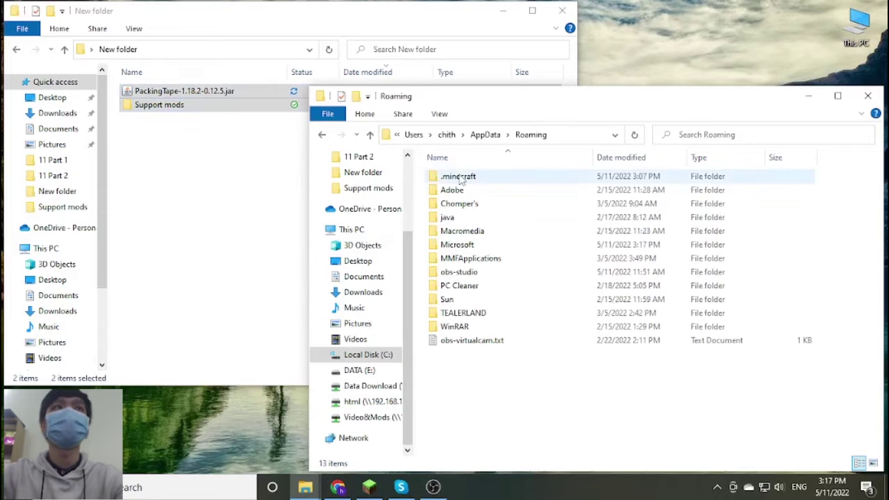
Open the mods folder inside .minecraft in the Roaming directory.
click(448, 178)
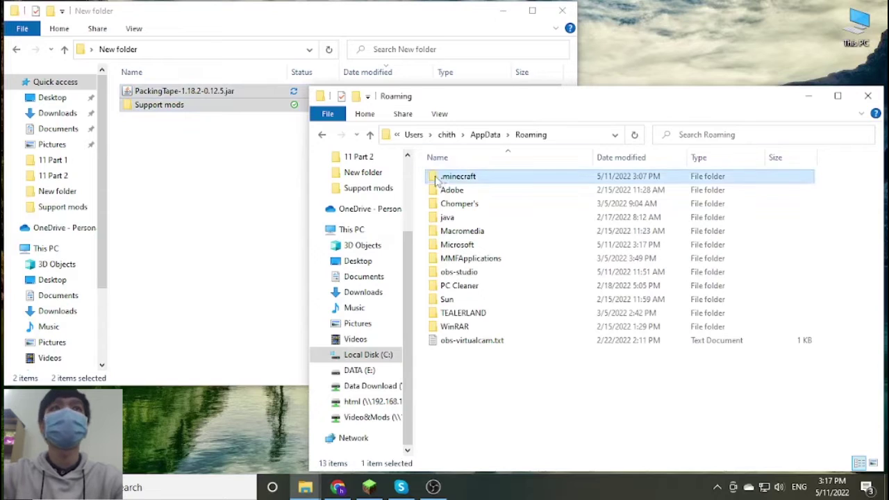
double_click(476, 182)
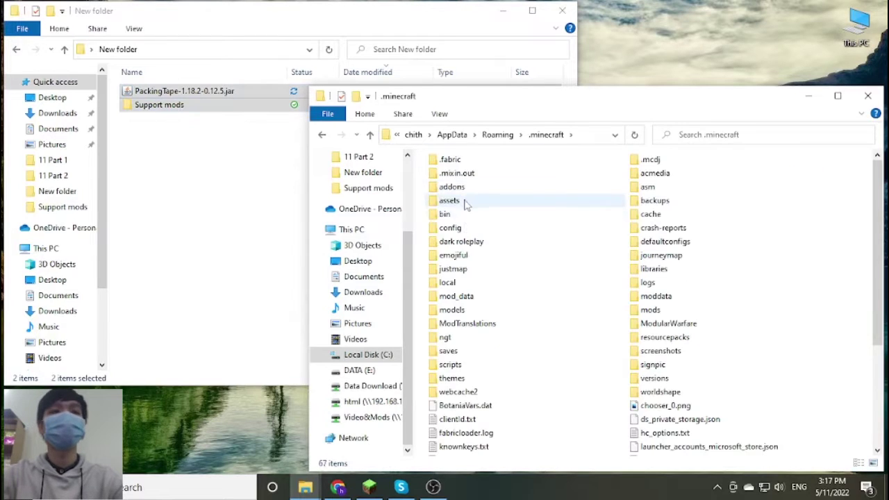
click(635, 310)
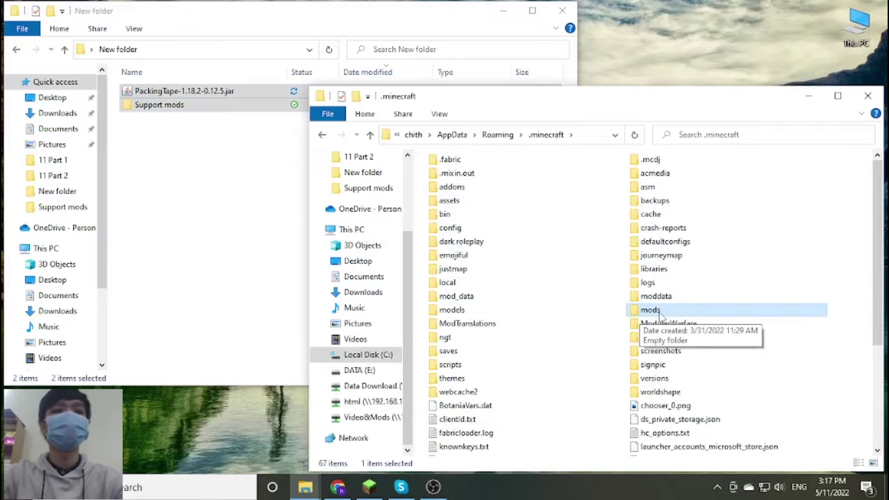
double_click(651, 311)
Move PackingTape-1.18.2-0.12.5.jar and the two jar files from the Support mods folder into the .minecraft mods folder.
click(243, 137)
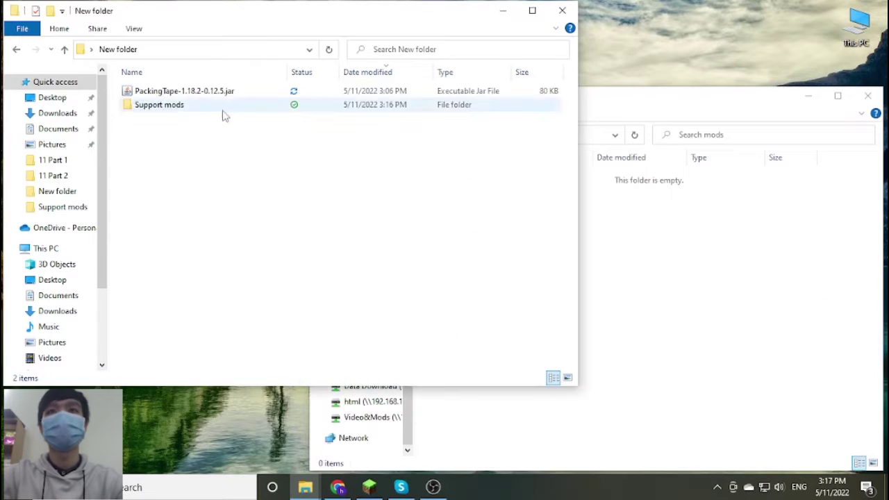
click(218, 95)
drag(213, 93, 663, 240)
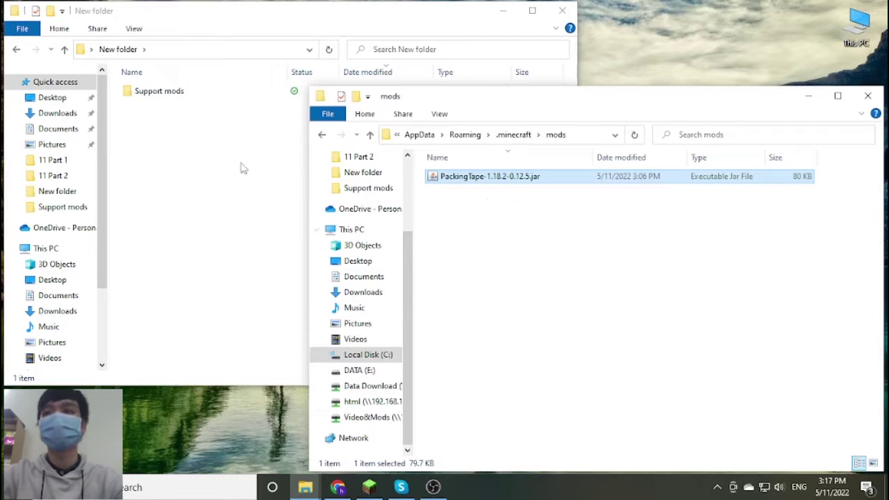
double_click(179, 98)
drag(215, 158, 663, 272)
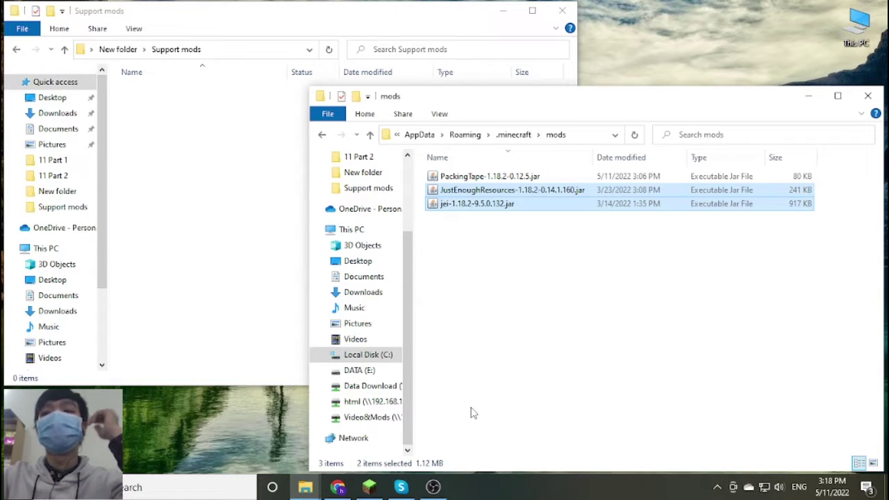
Switch to the Minecraft Launcher and start the game with the Forge 1.18.2 installation.
click(368, 488)
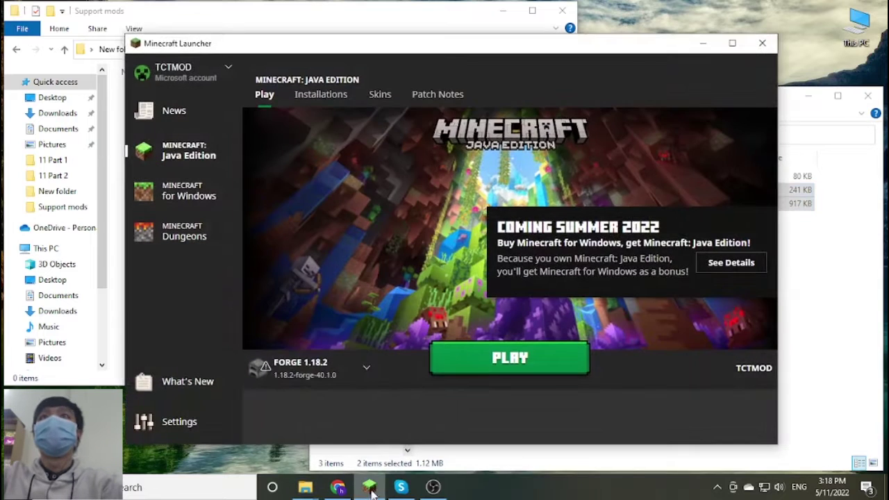
click(600, 289)
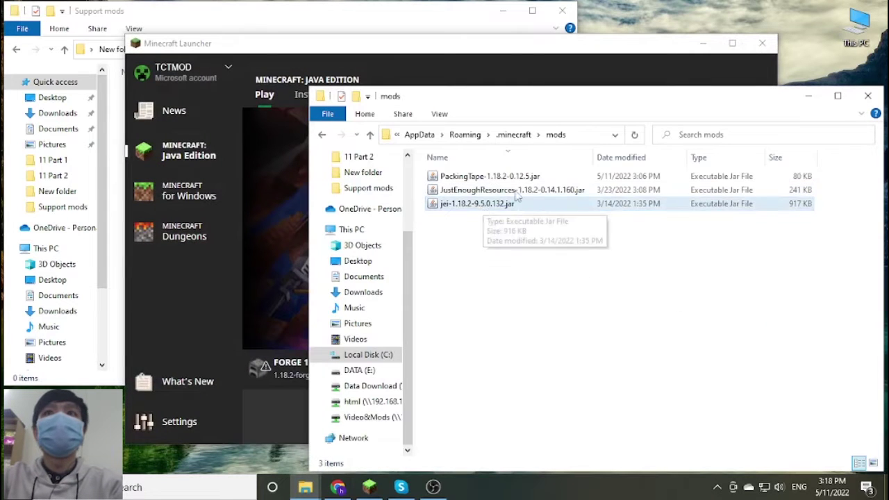
click(201, 321)
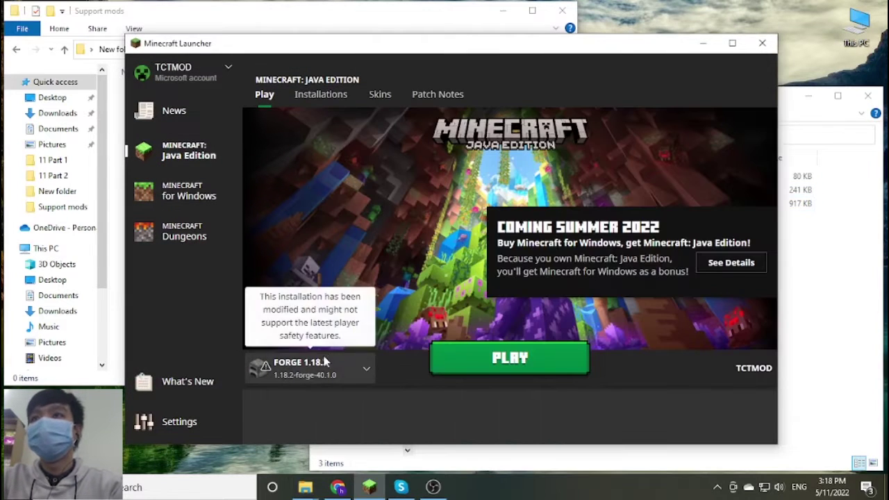
click(491, 367)
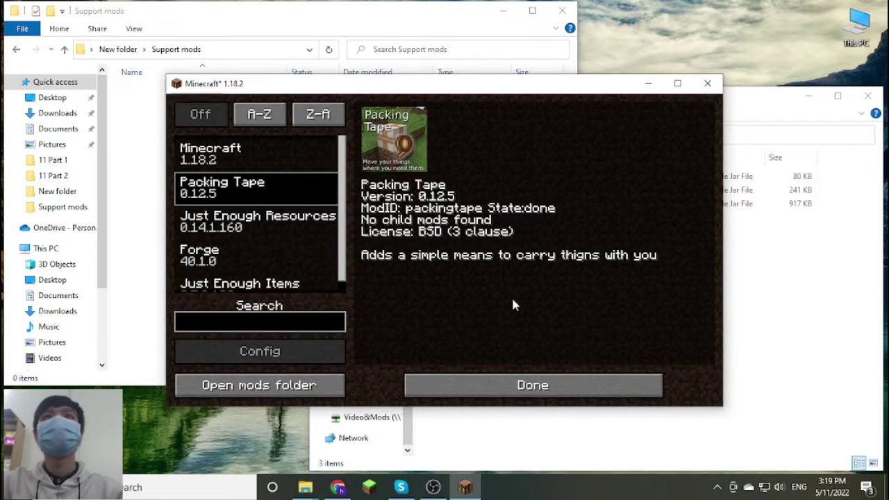
Leave the mod list and create a new singleplayer world in Creative game mode.
click(552, 383)
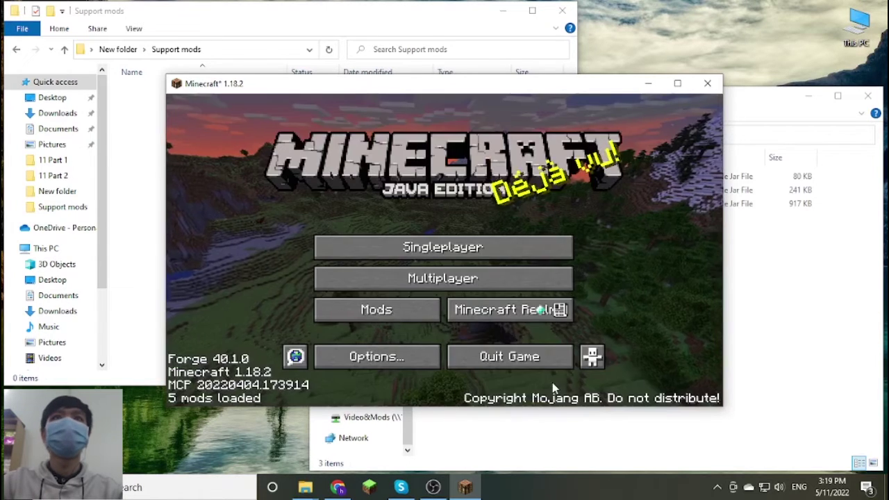
click(456, 247)
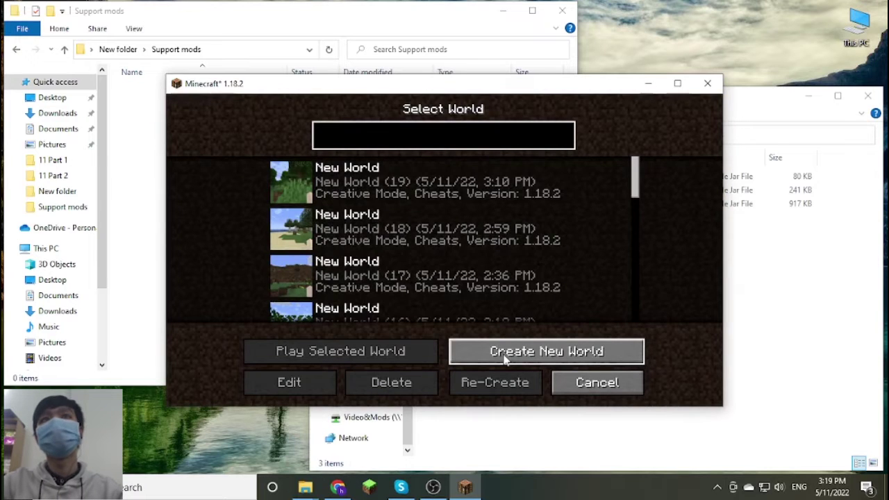
click(506, 352)
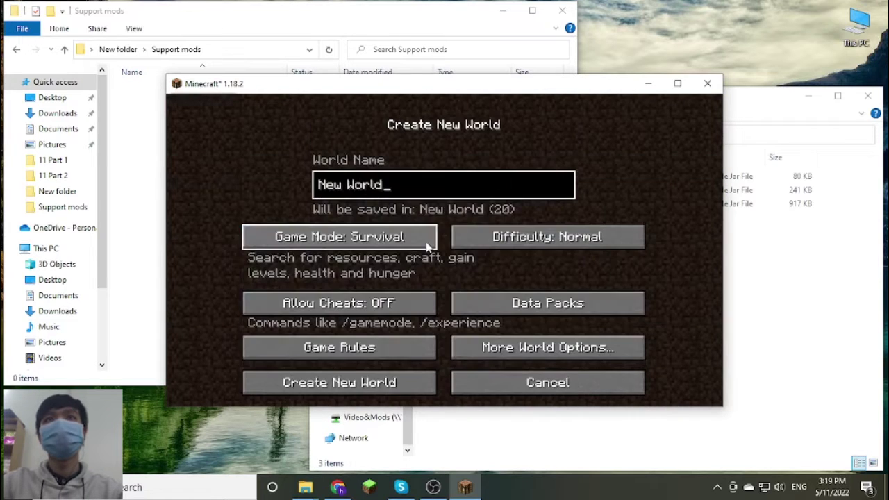
click(422, 236)
click(415, 239)
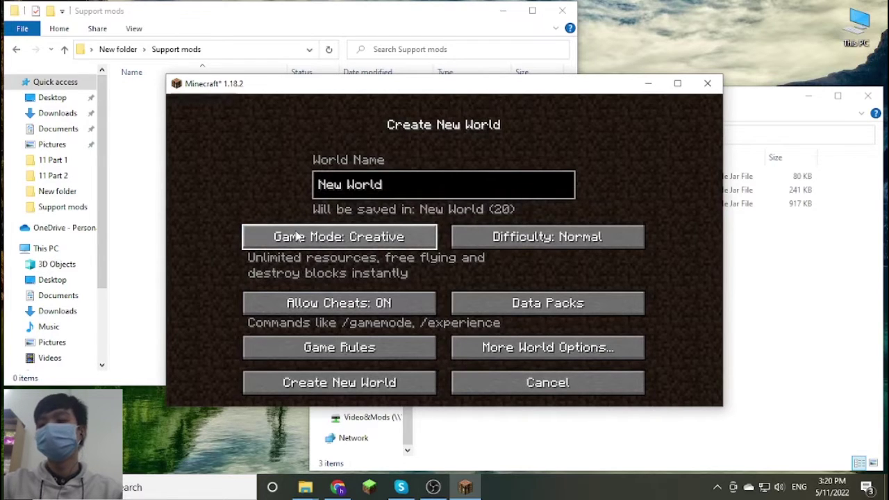
click(313, 383)
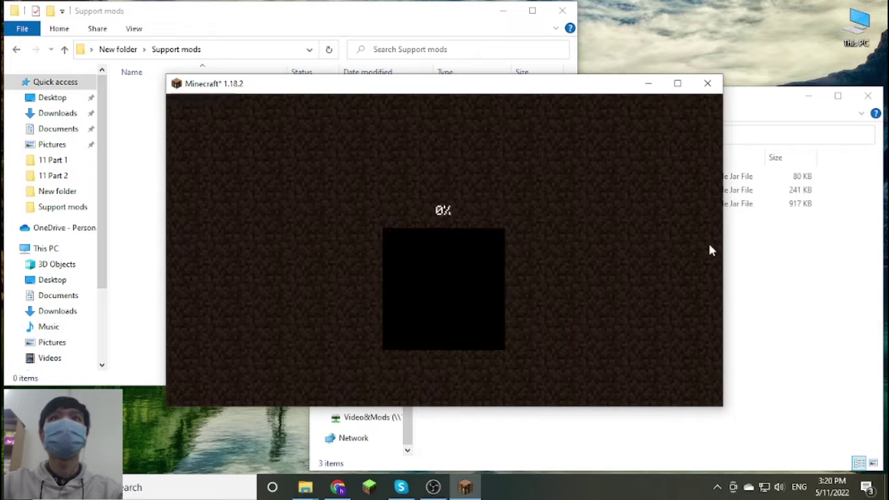
Maximize the Minecraft game window.
click(677, 83)
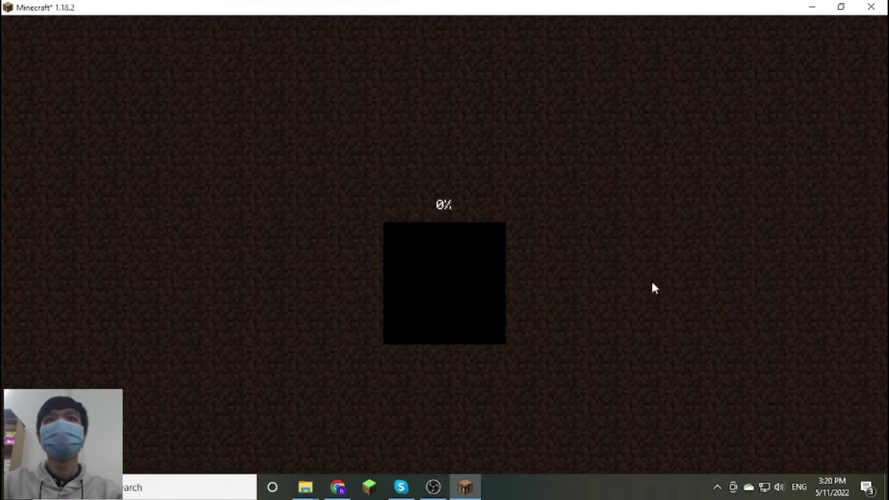
click(717, 487)
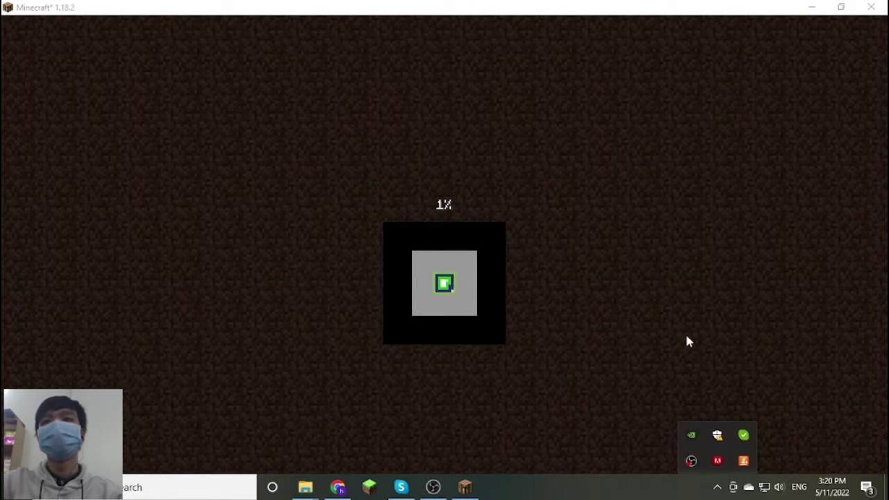
click(692, 390)
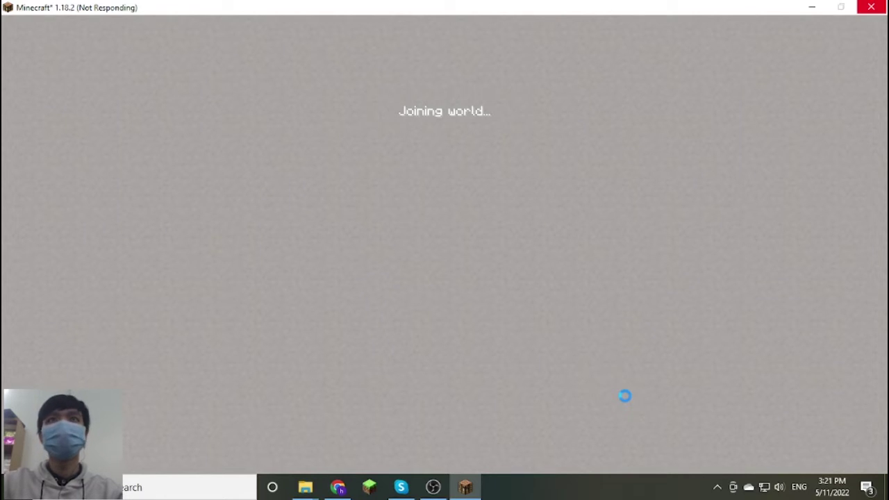
Look up the packing tape's crafting recipe on the last page of the item list.
key(e)
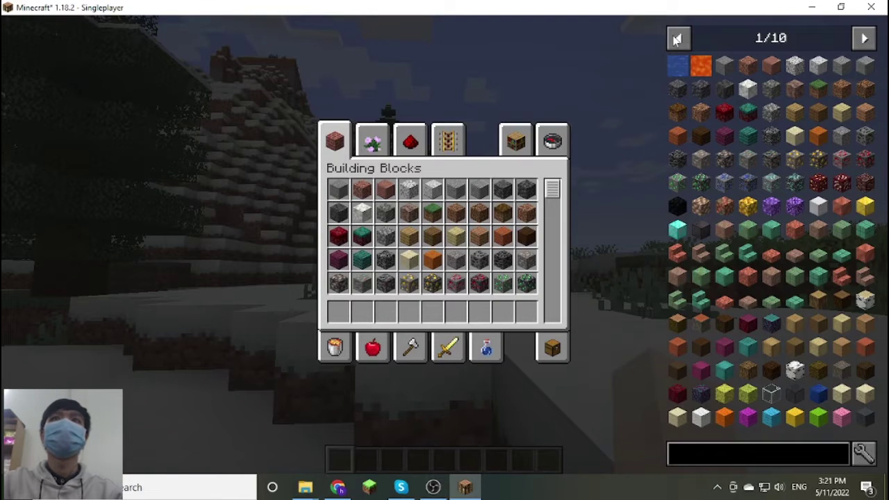
click(676, 40)
click(747, 207)
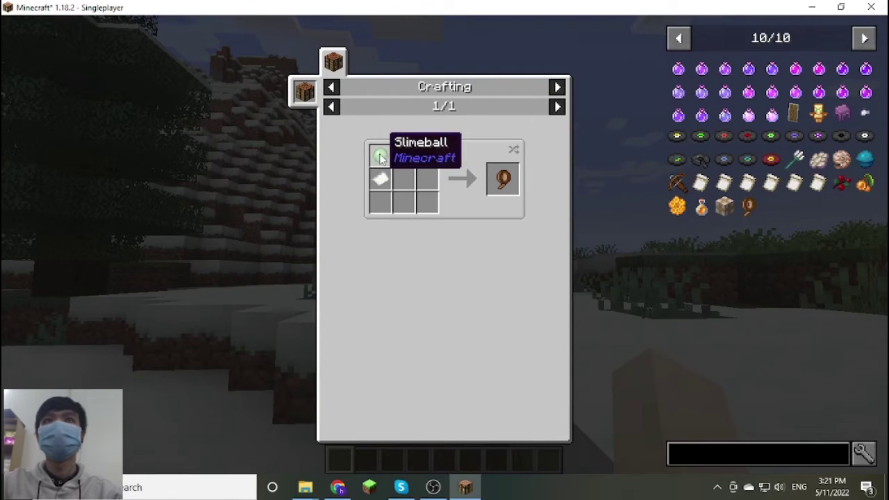
key(Escape)
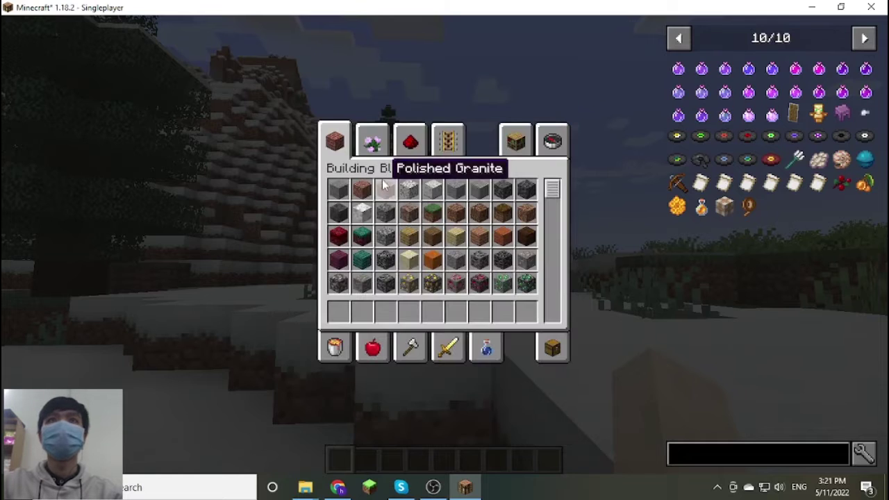
Place the packing tape from the Miscellaneous items into the first hotbar slot.
click(333, 347)
scroll(336, 299, down, 5)
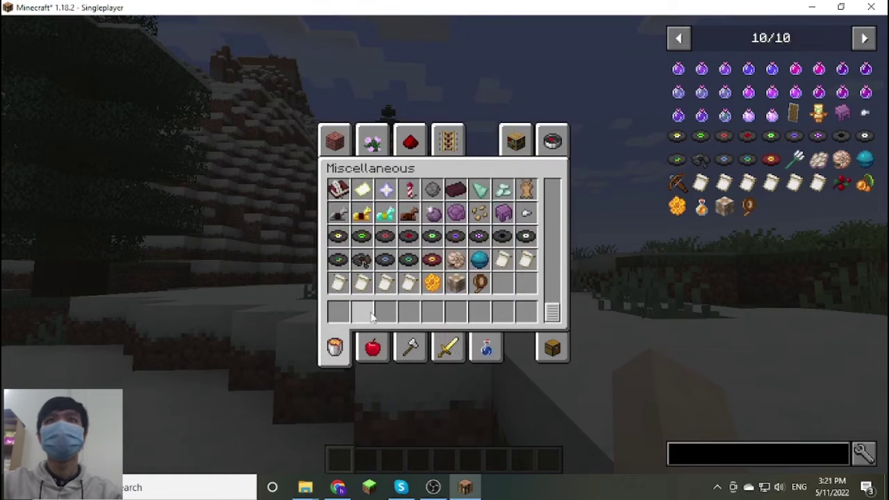
click(479, 282)
click(338, 311)
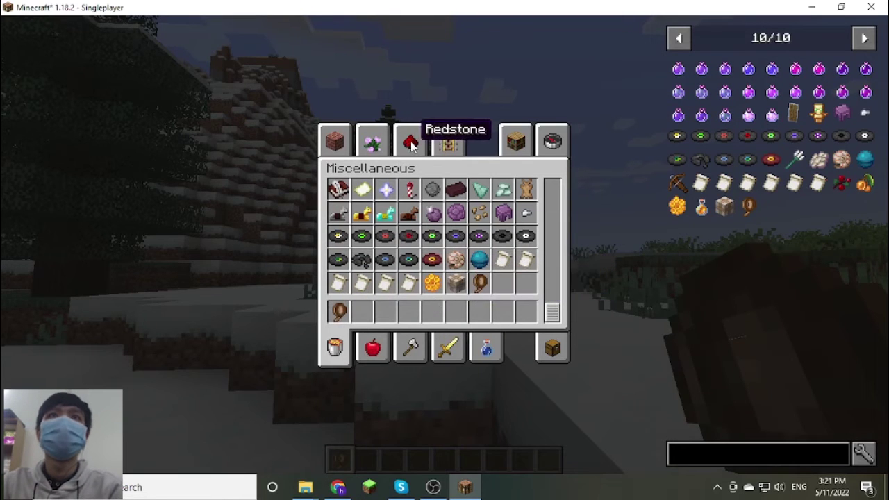
Place a spruce boat from the Transportation items into the third hotbar slot.
click(448, 143)
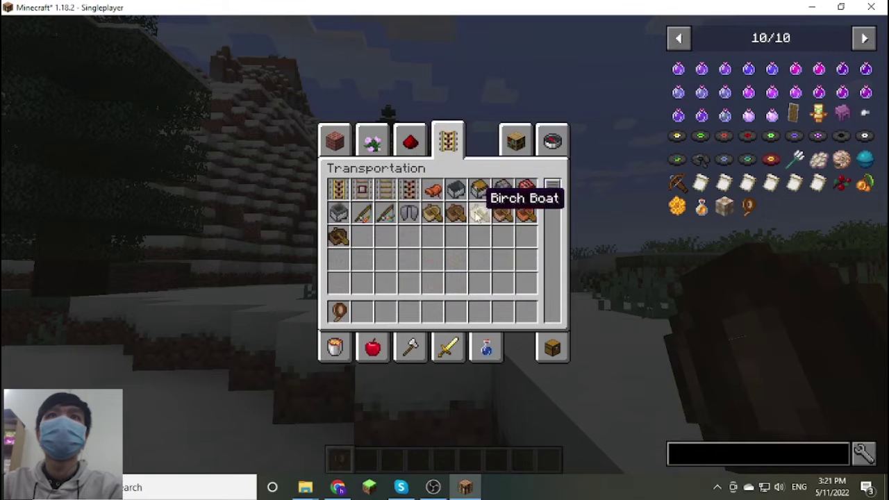
click(455, 212)
click(382, 313)
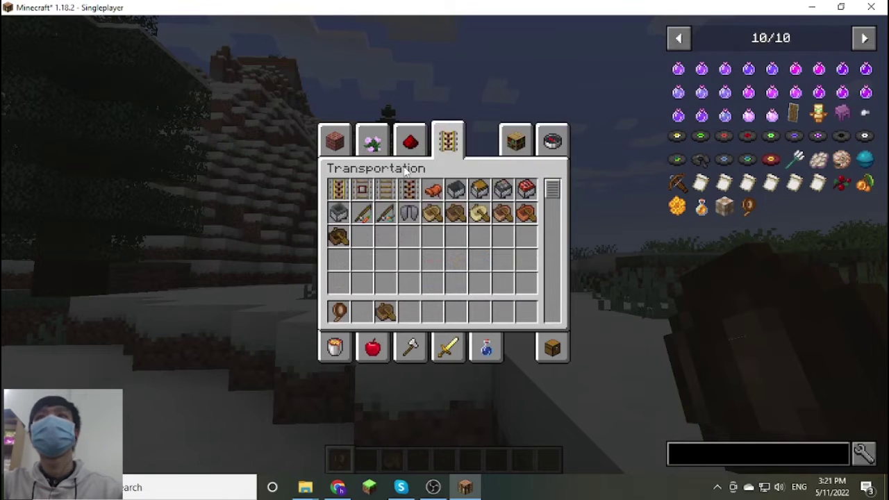